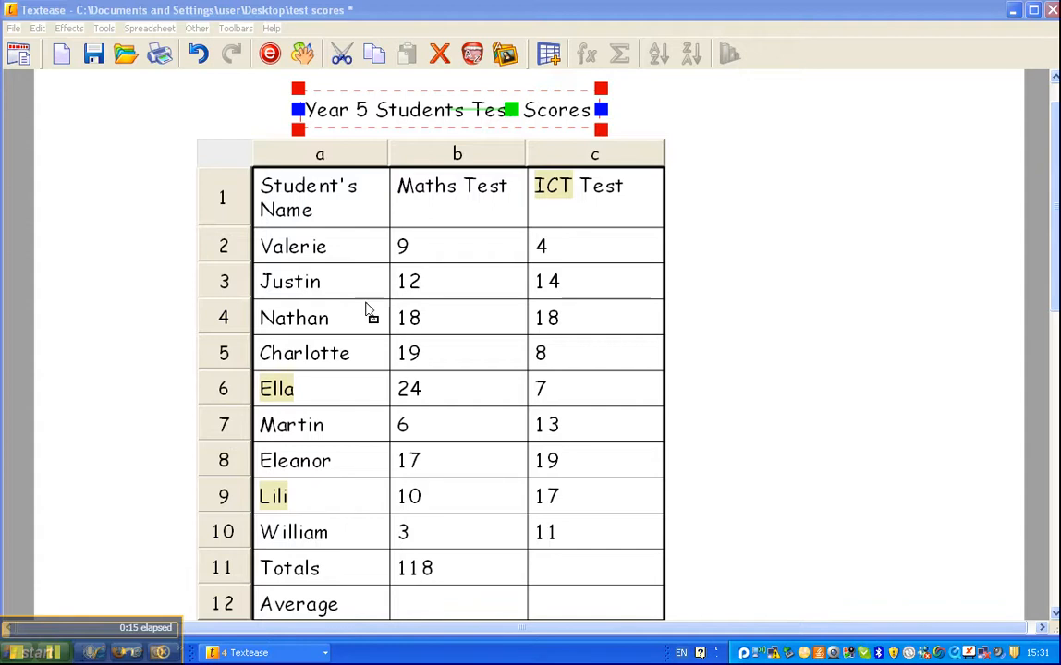
Step: Move the test scores table slightly to the right so it sits beneath the title
mouse_move(251, 172)
left_mouse_down()
mouse_move(228, 176)
mouse_move(253, 164)
left_mouse_up()
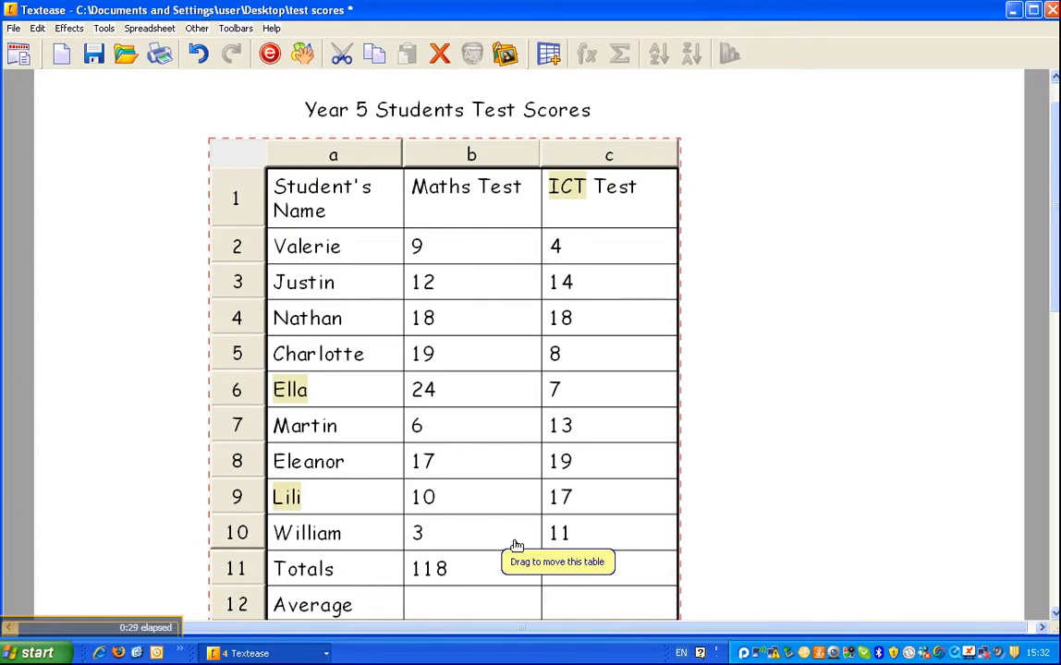
scroll(514, 546, "down", 1)
scroll(512, 545, "up", 1)
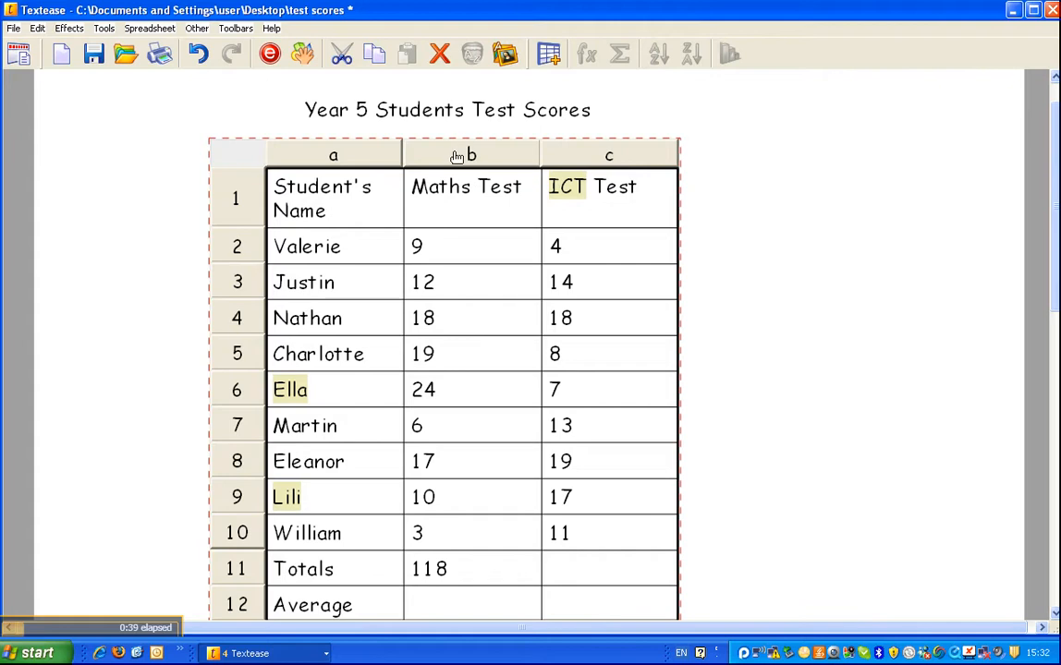
left_click_drag(456, 158, 535, 159)
left_click(891, 212)
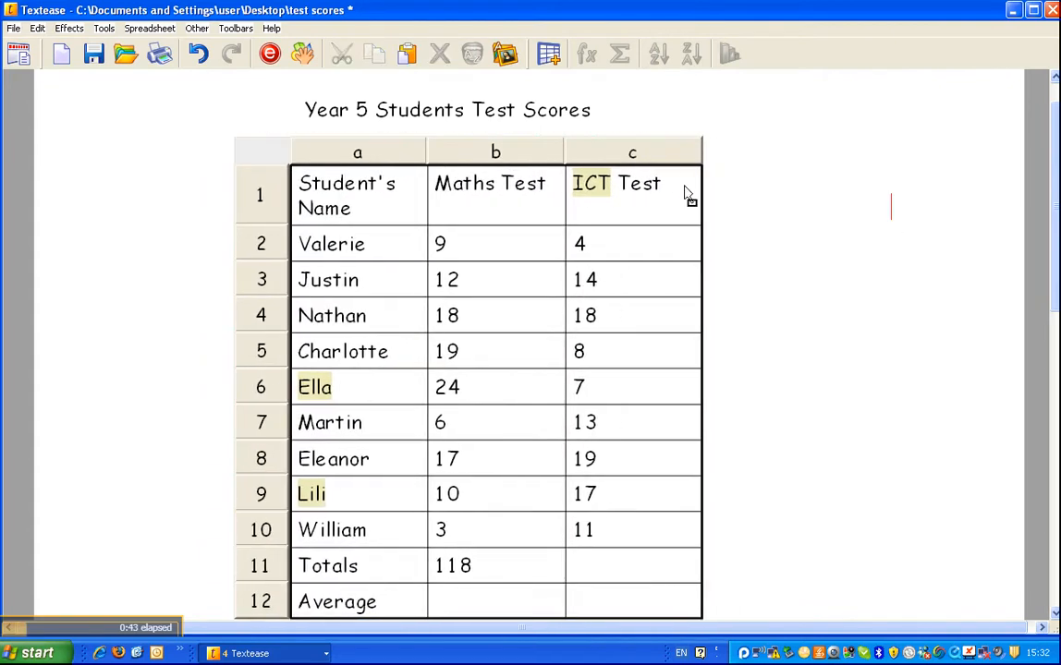
Step: Centre the contents of the Maths Test and ICT Test columns both horizontally and vertically in their cells
left_click_drag(668, 163, 549, 161)
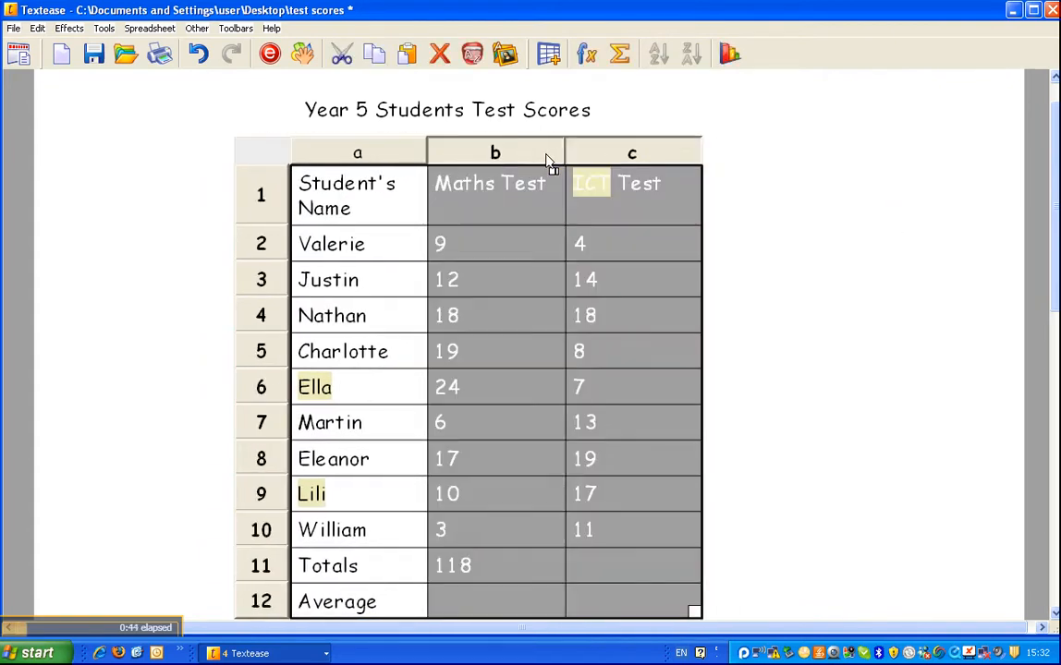
left_click(269, 54)
left_click(387, 161)
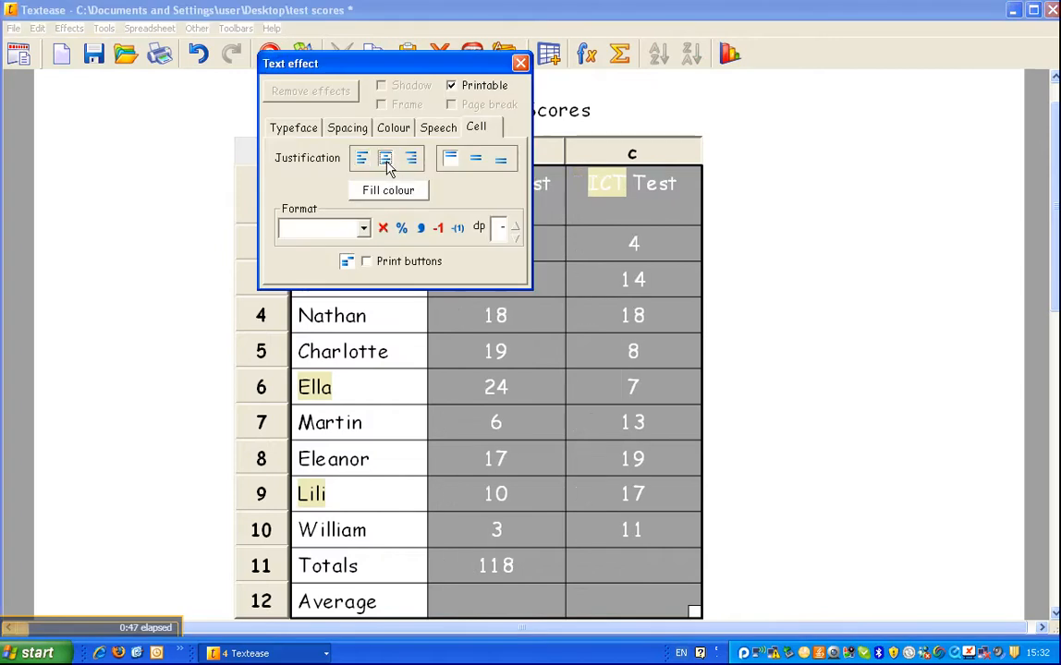
left_click(477, 160)
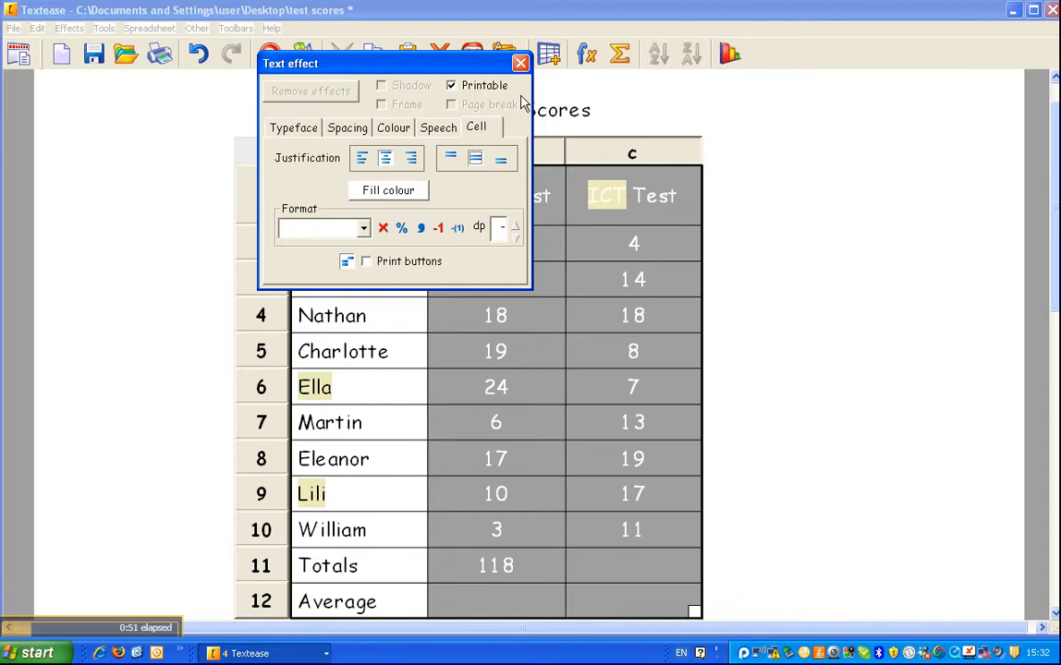
left_click(521, 62)
left_click(812, 168)
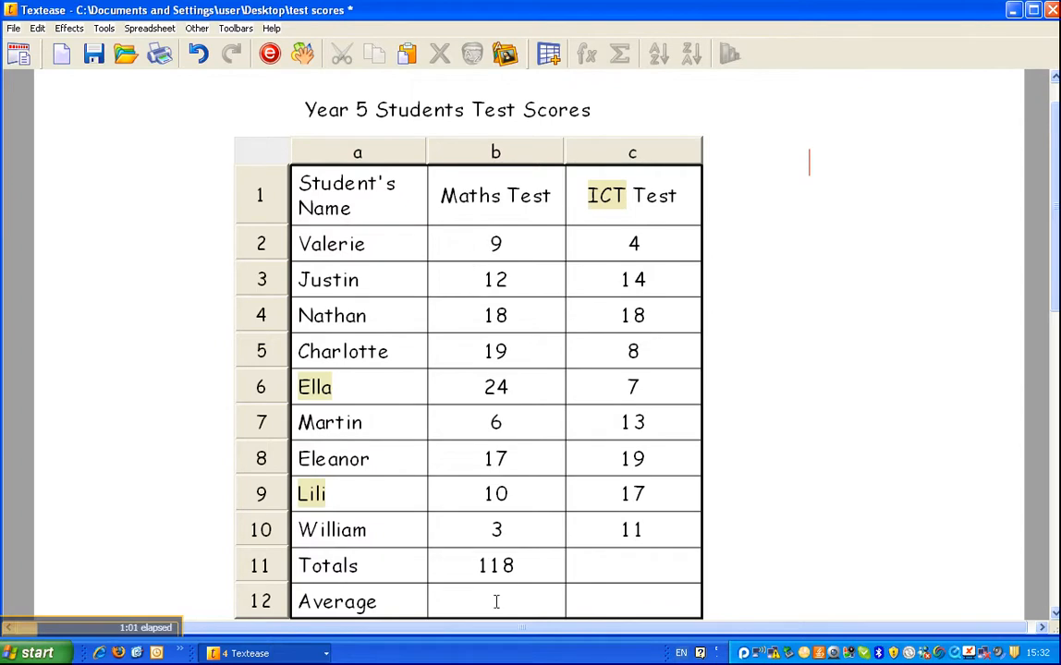
Step: Inspect the Maths total formula in cell b11, and start a sum(range) formula in cell c11
left_click(465, 565)
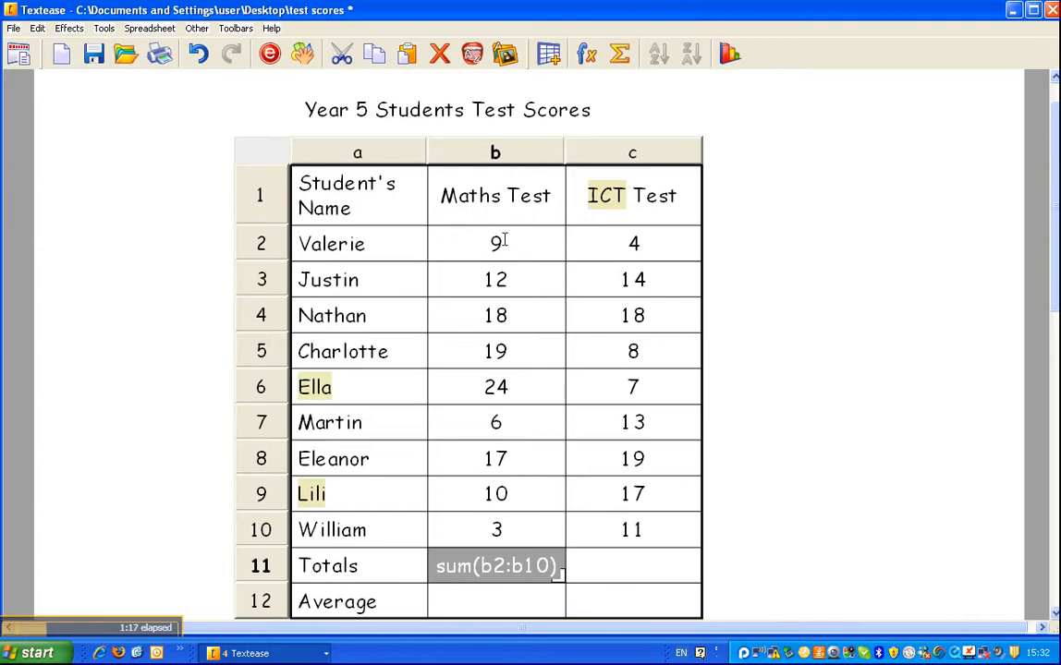
key("Return")
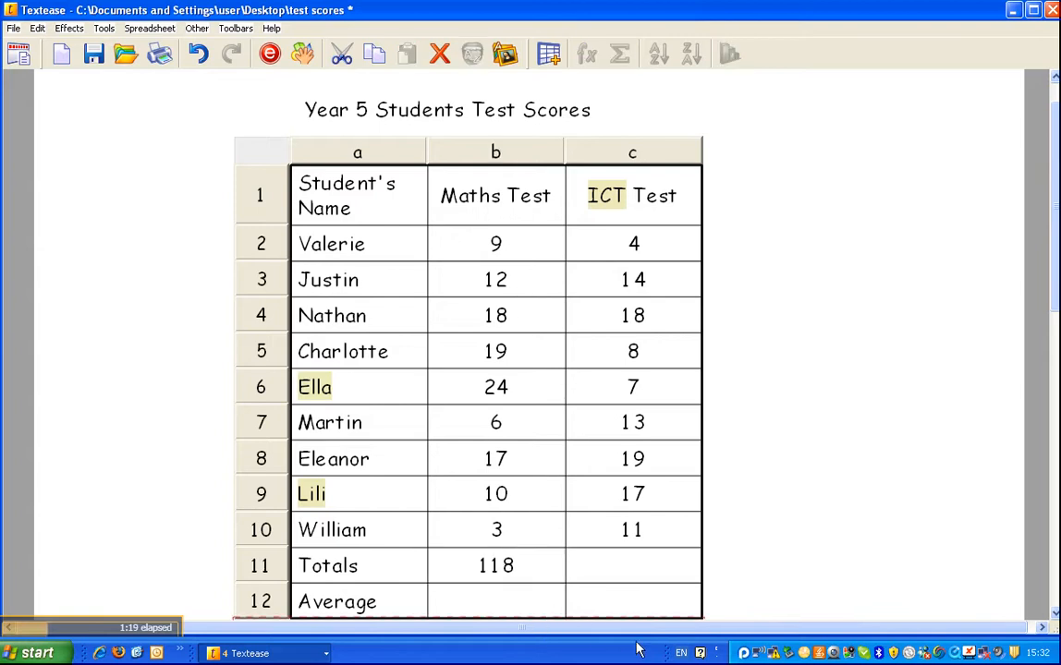
left_click(607, 573)
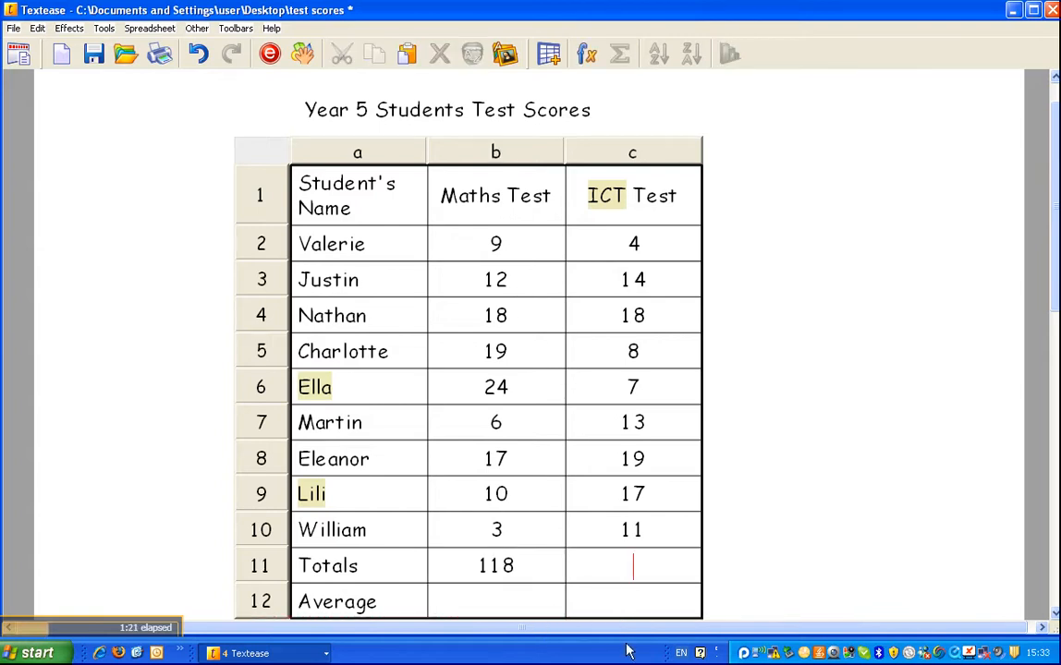
left_click(589, 58)
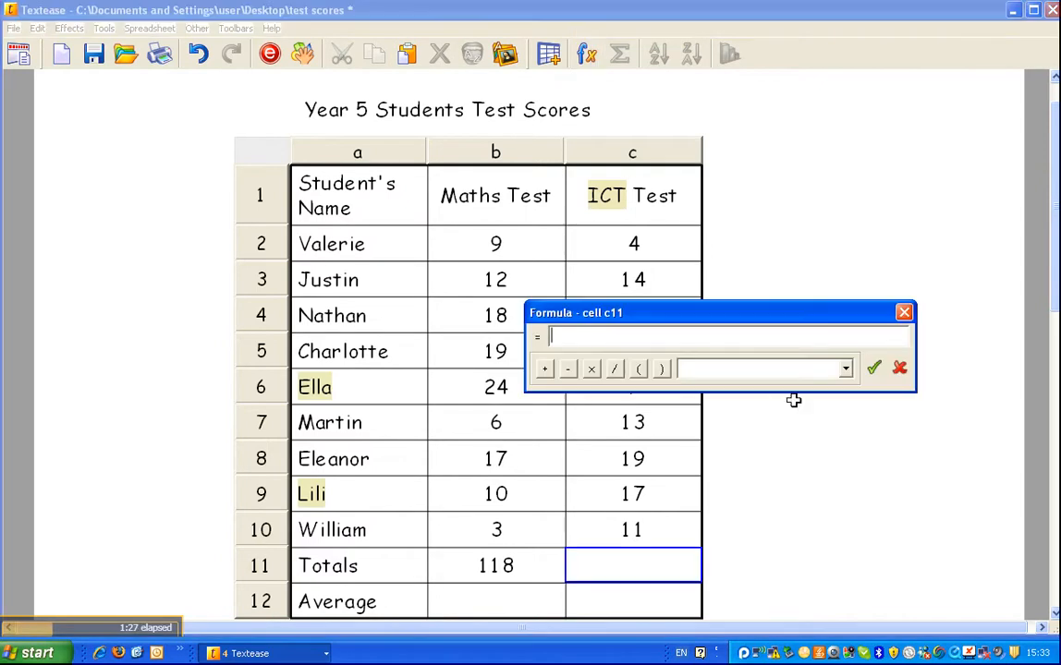
left_click(846, 371)
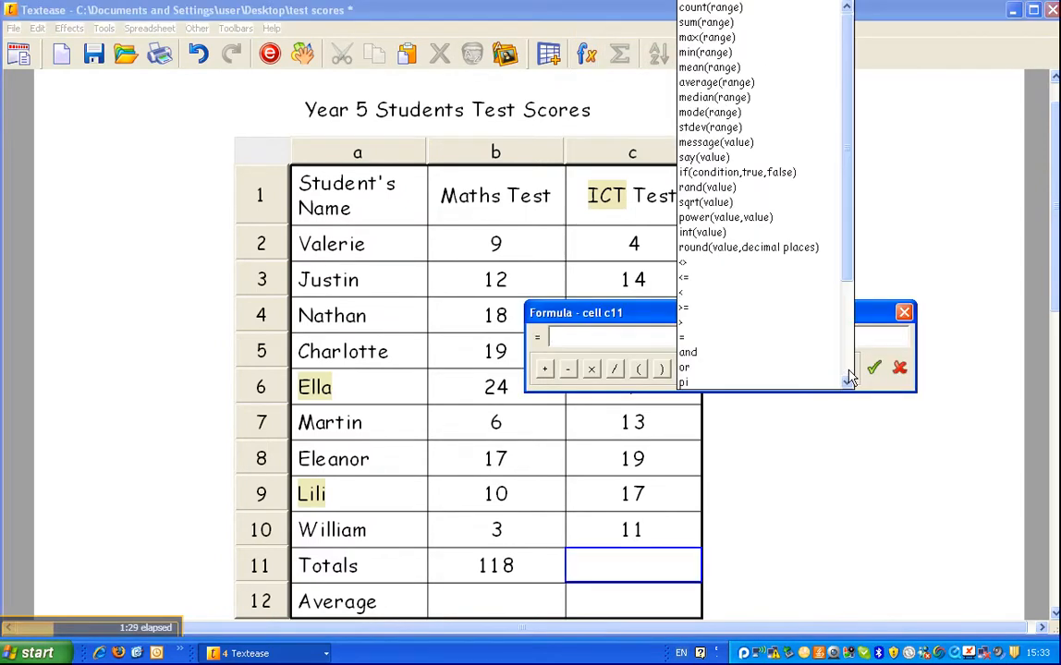
left_click(708, 23)
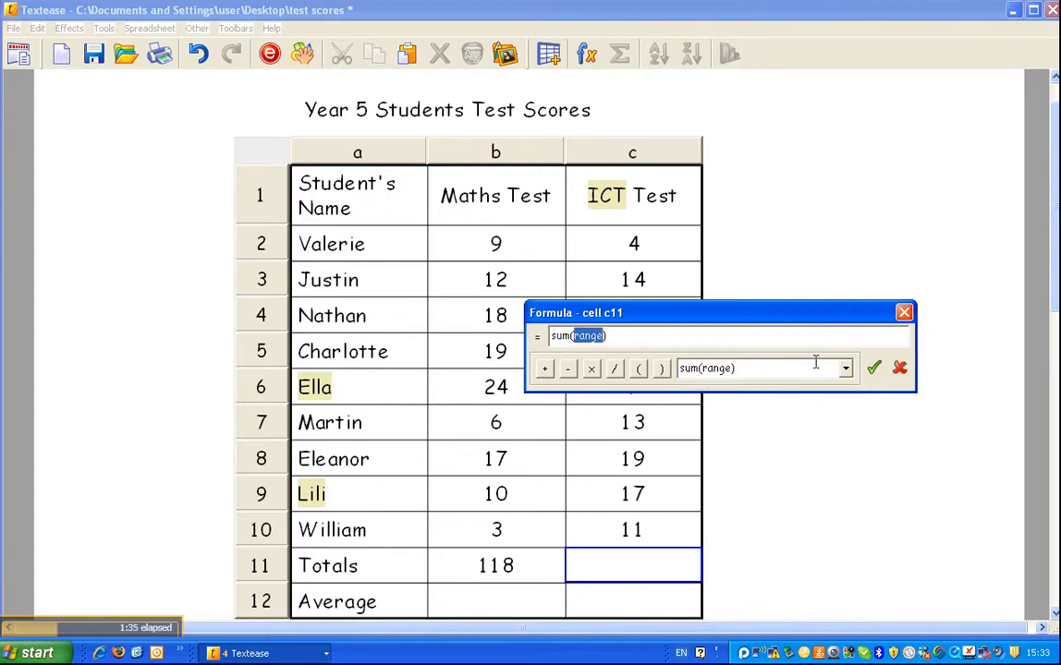
left_click_drag(802, 323, 882, 96)
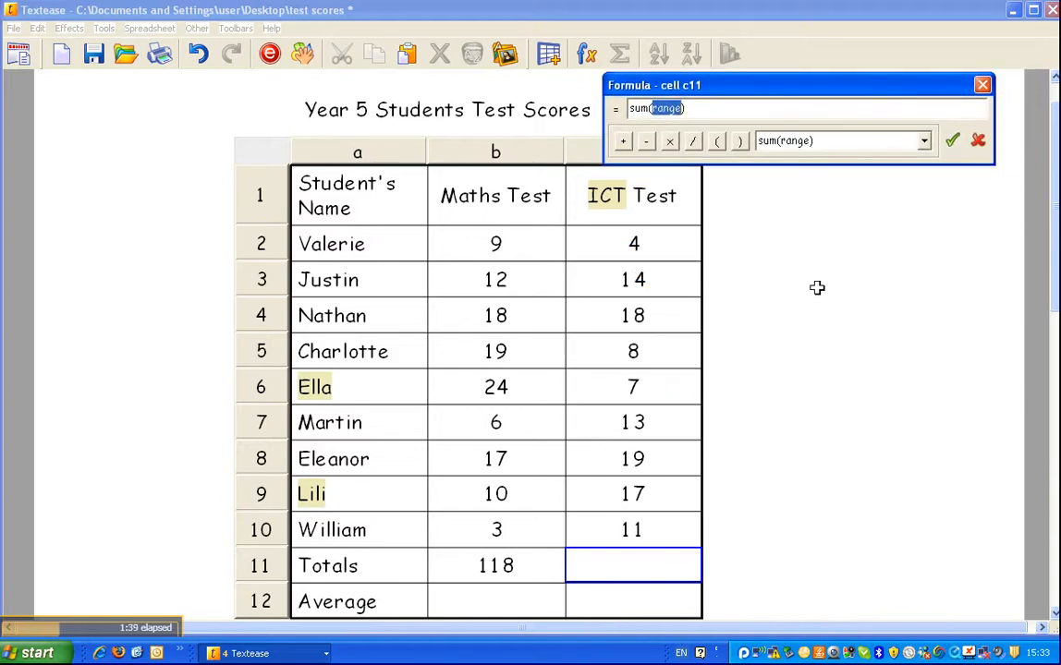
Step: Complete the c11 formula as sum(c2:c10) and accept it to total the ICT Test scores
left_click(634, 240)
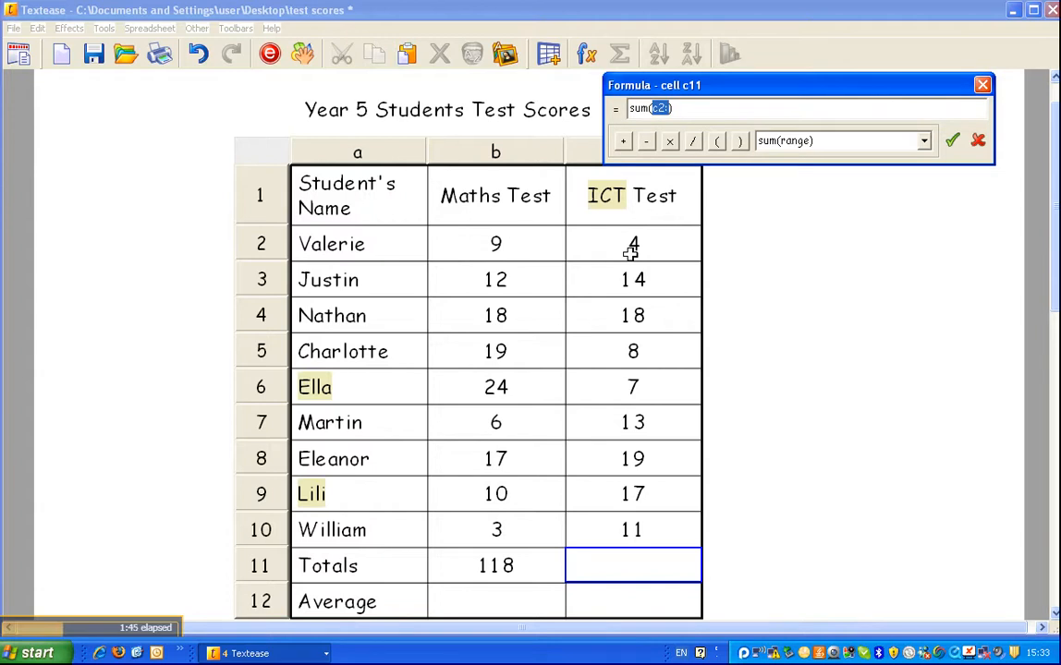
left_click(669, 109)
type(":")
type(":")
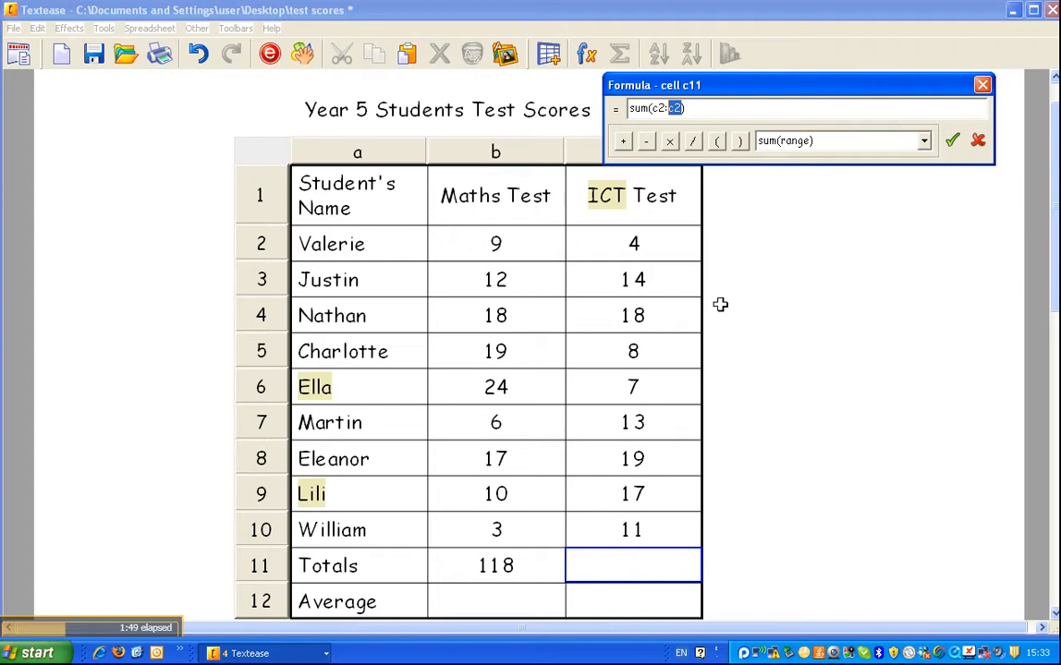
left_click(653, 527)
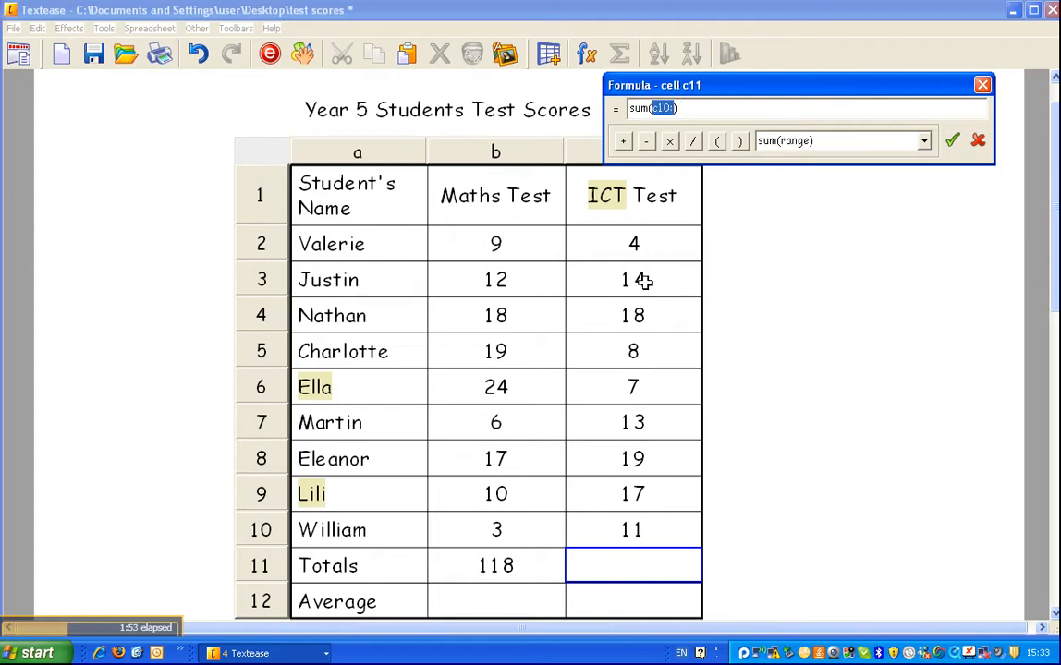
left_click(644, 245)
key("Right")
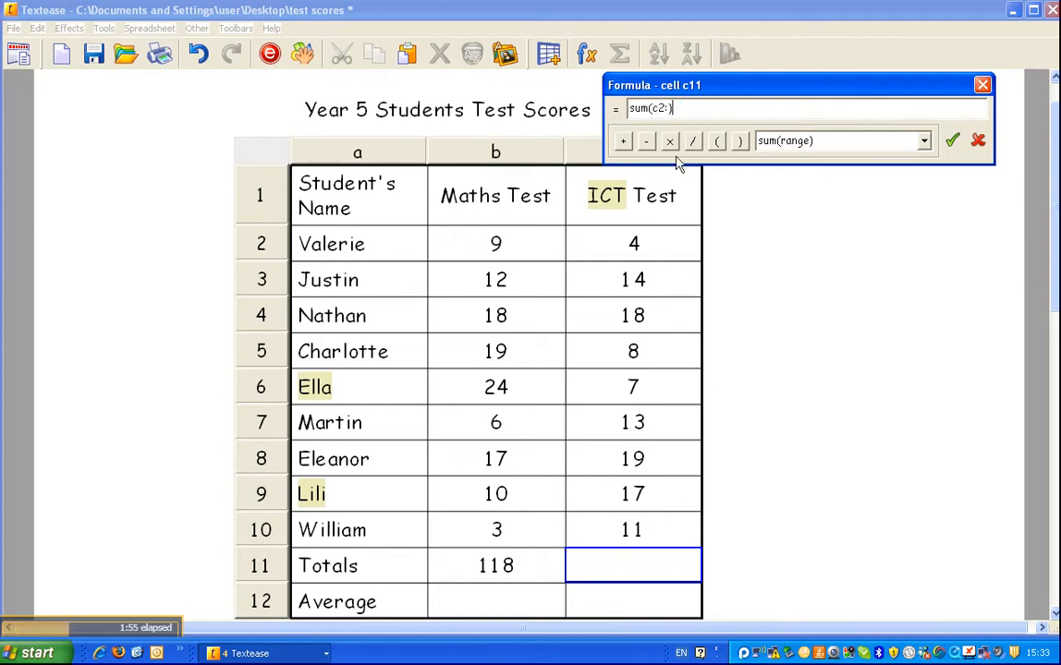
type("c2")
key("BackSpace")
key("BackSpace")
left_click(952, 142)
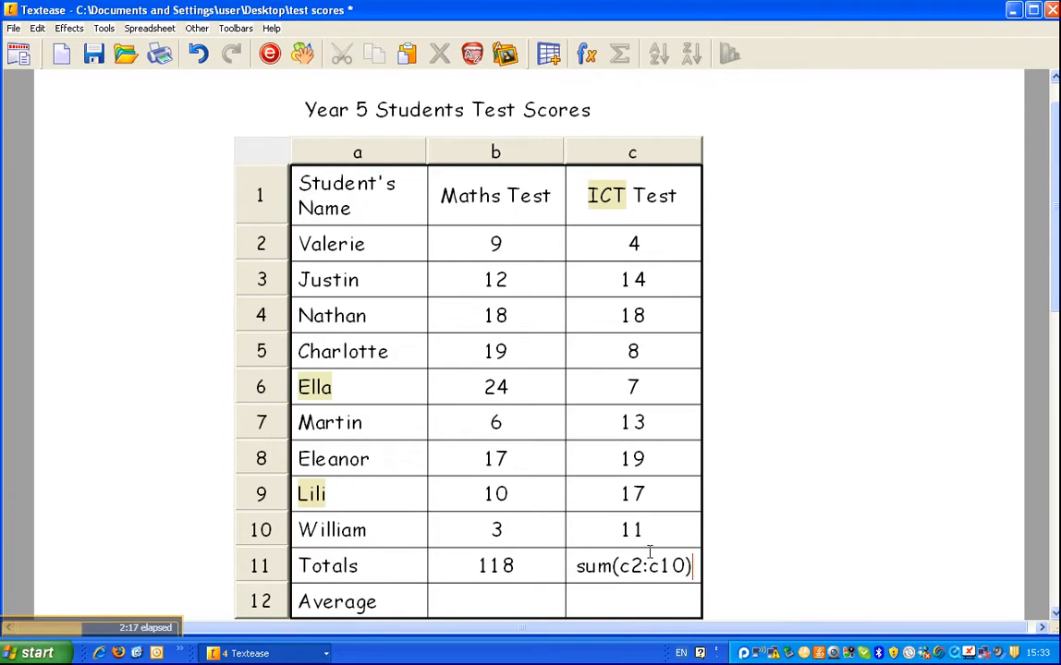
key("Return")
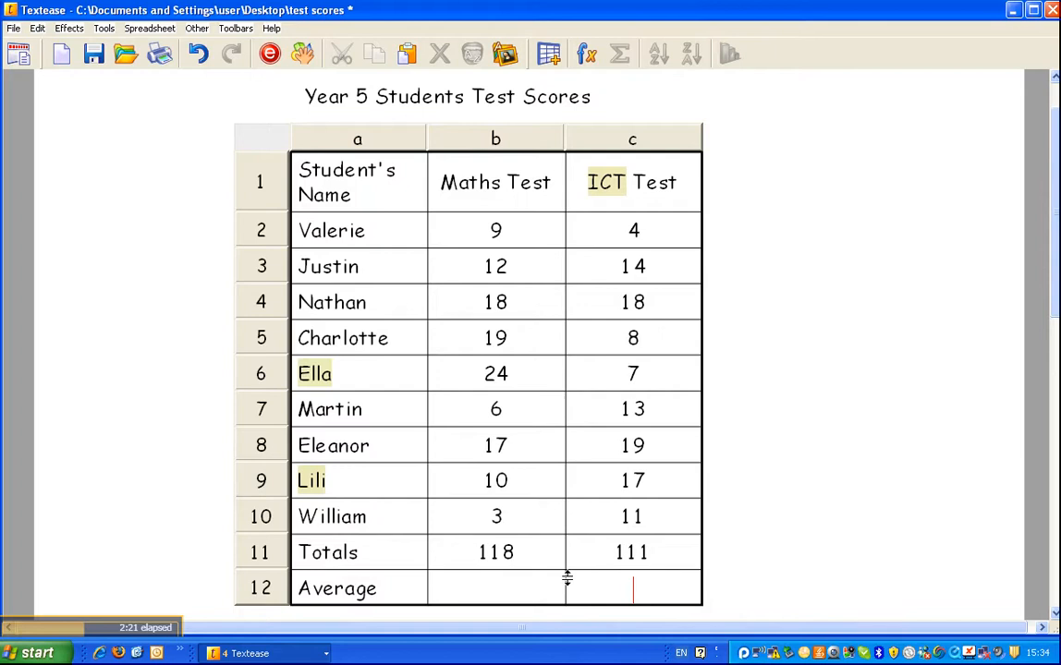
Step: Enter the formula b11/10 in cell b12 to work out the Maths Test average
left_click(523, 594)
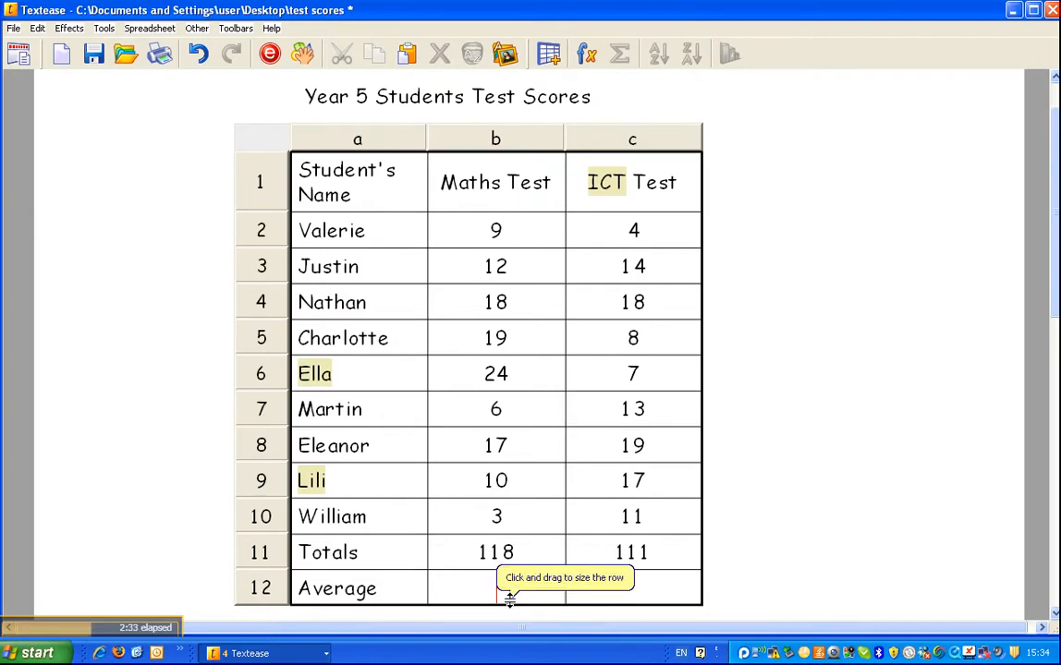
key("equal")
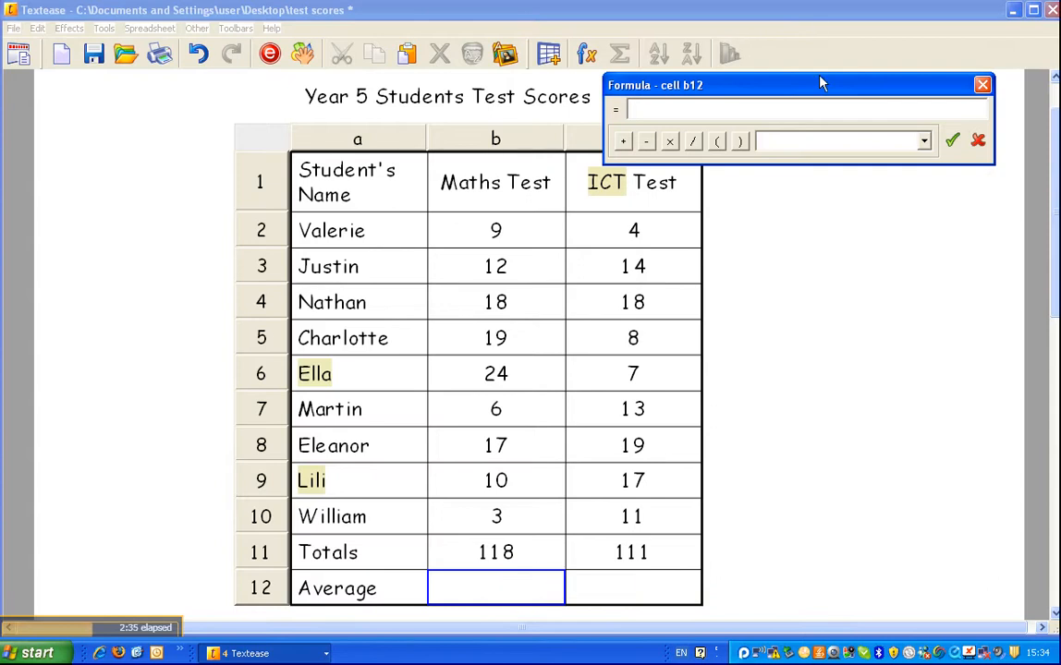
left_click_drag(822, 84, 807, 63)
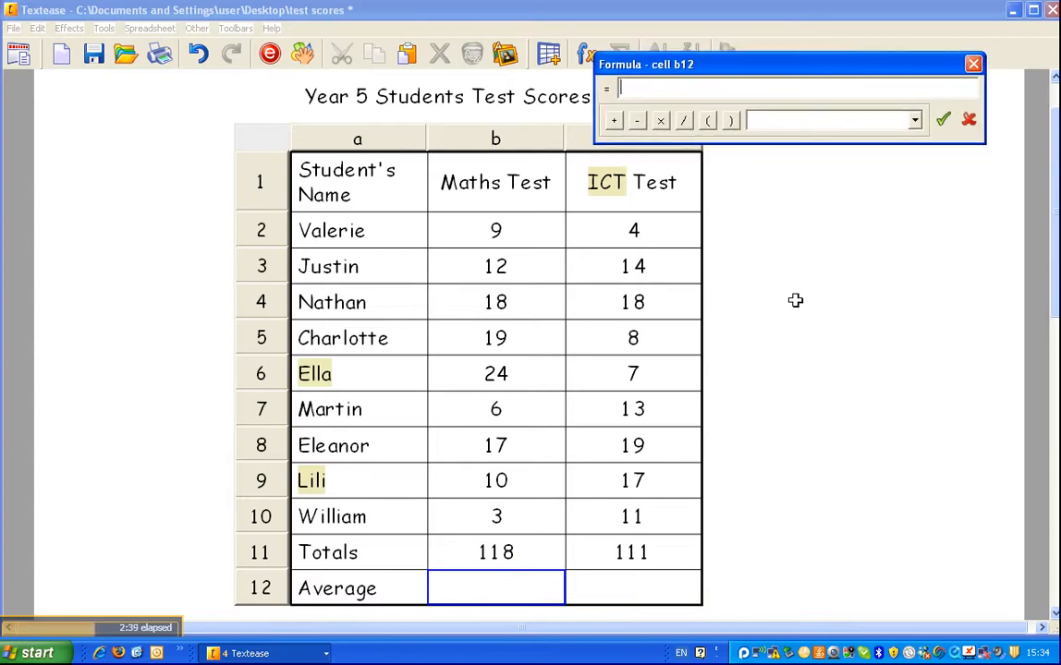
mouse_move(497, 552)
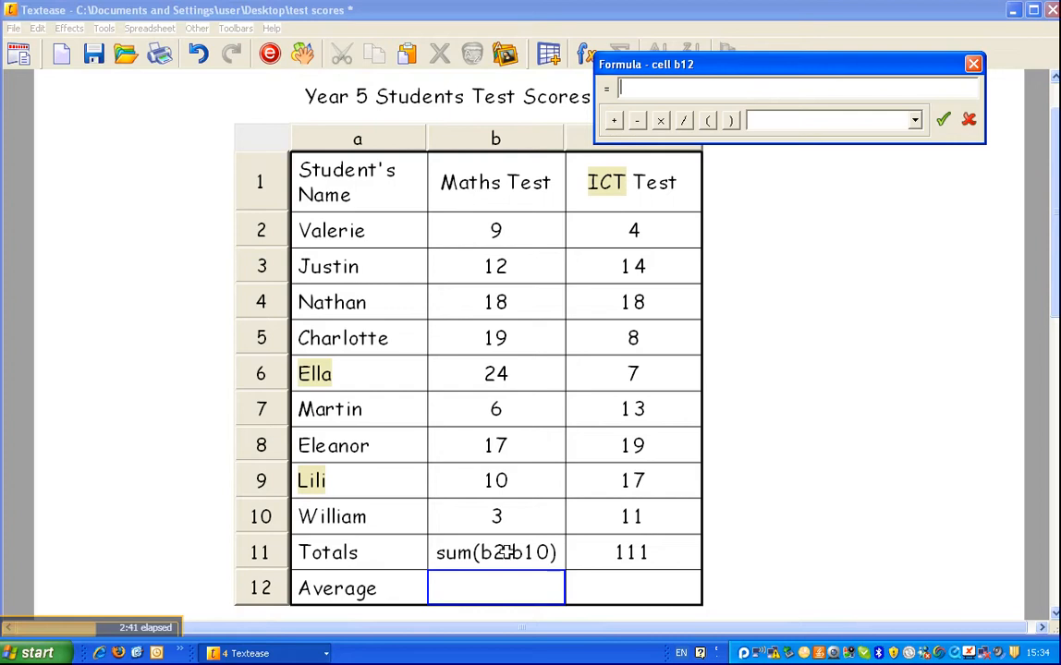
left_click(506, 559)
left_click(684, 120)
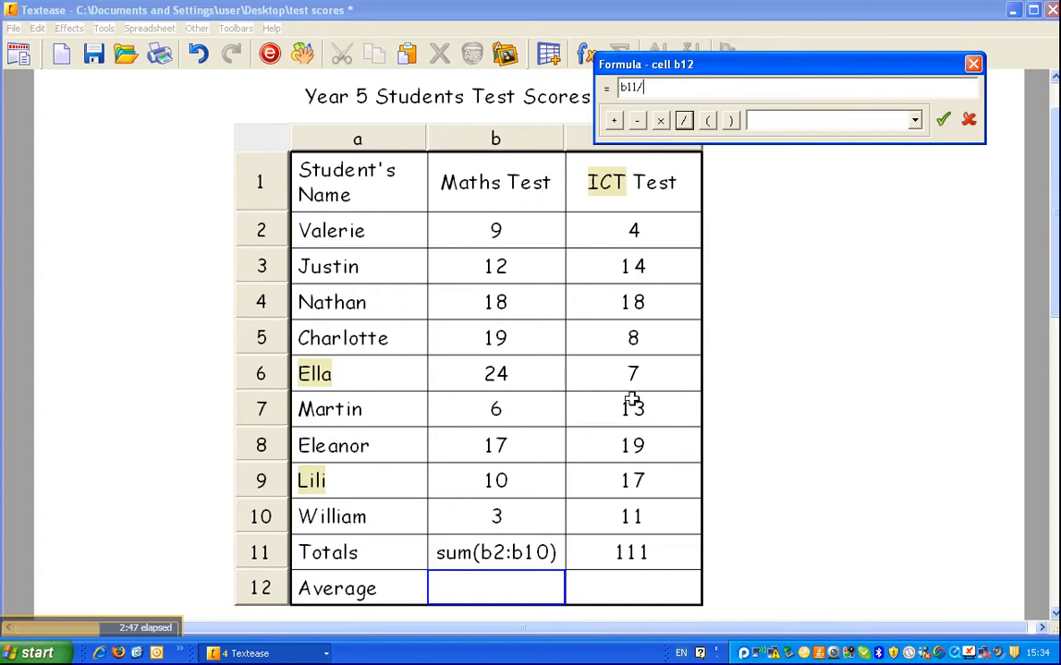
type("10")
left_click(947, 128)
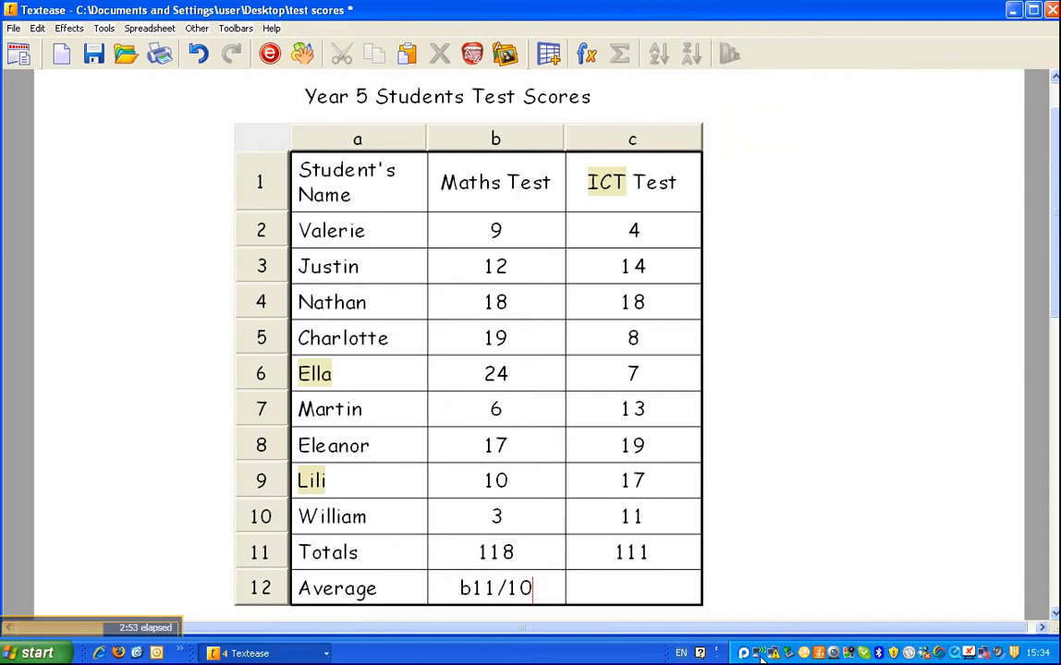
key("Return")
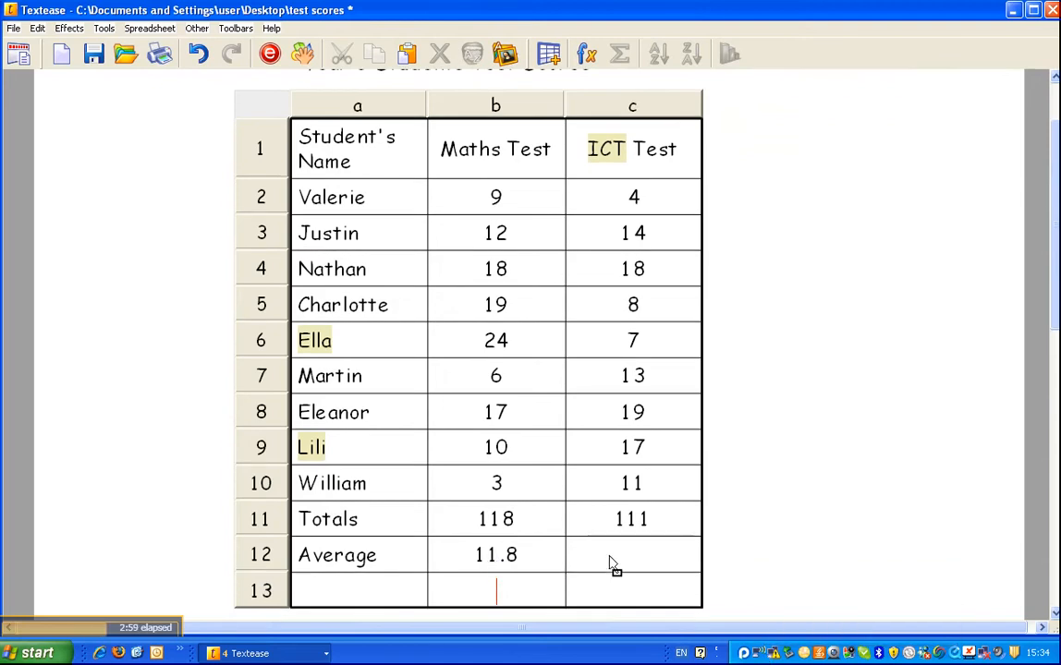
Step: Copy the average formula from cell b12 across to c12 and compare the formulas in both cells
left_click(556, 568)
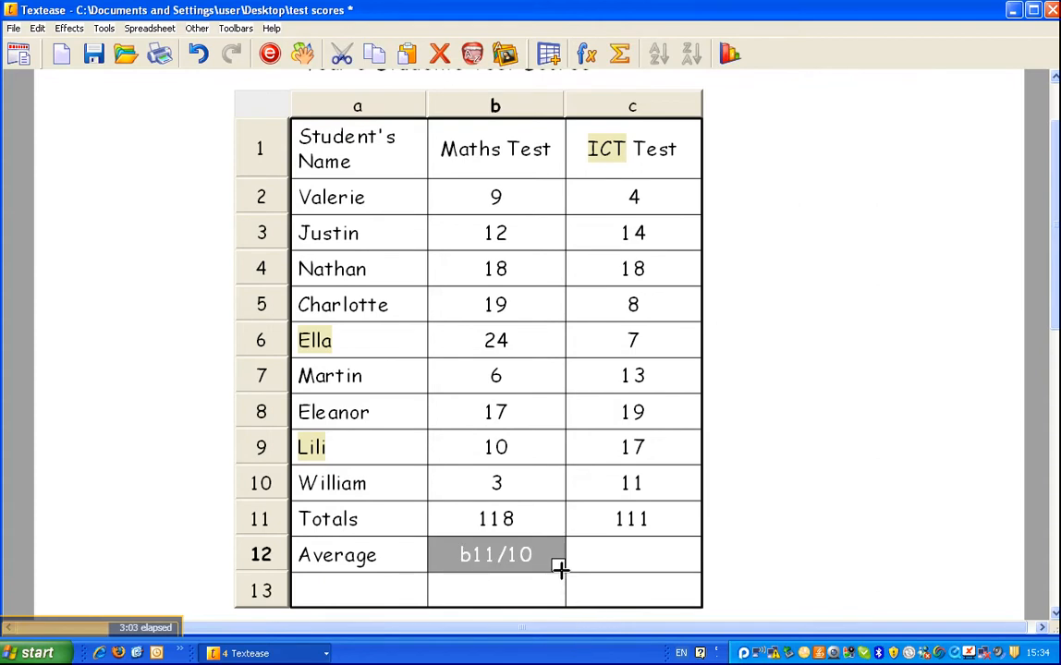
left_click_drag(558, 566, 635, 564)
left_click(670, 566)
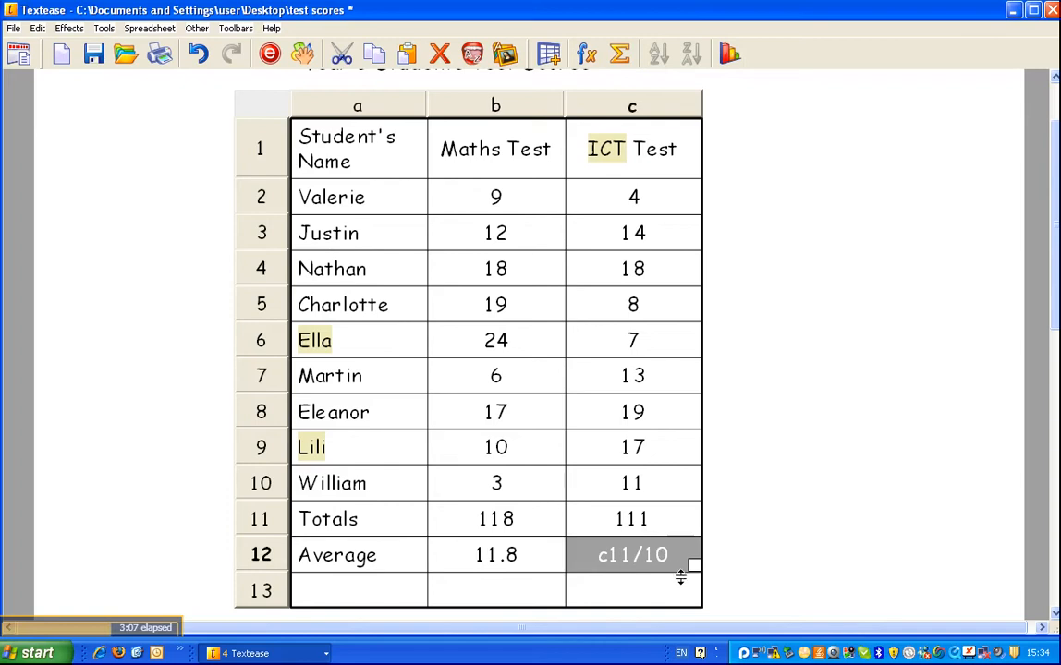
left_click(552, 564)
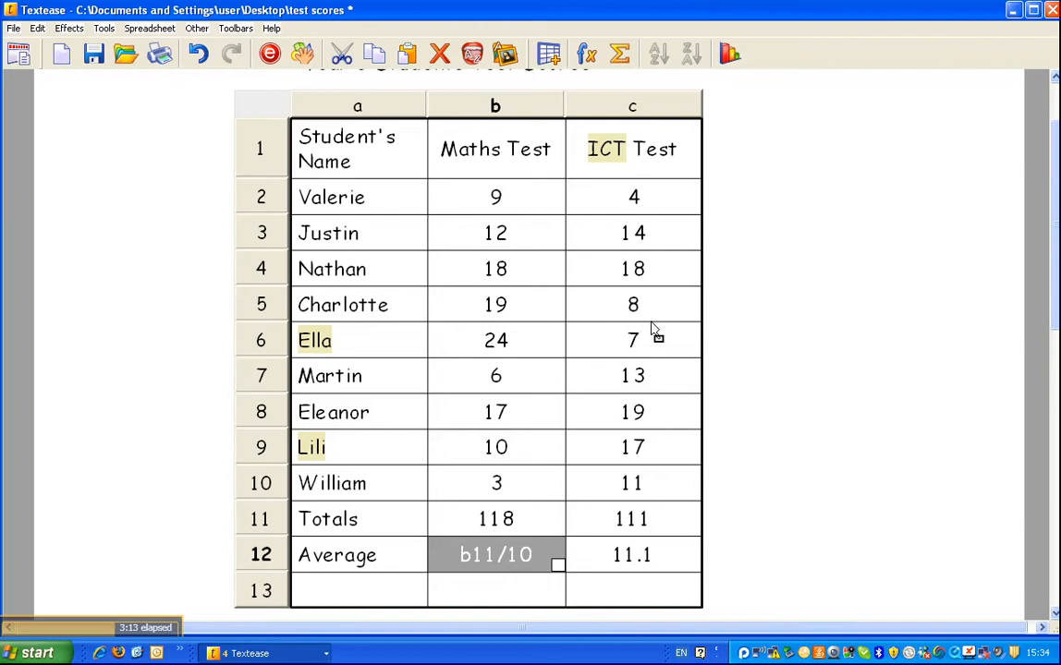
left_click(670, 565)
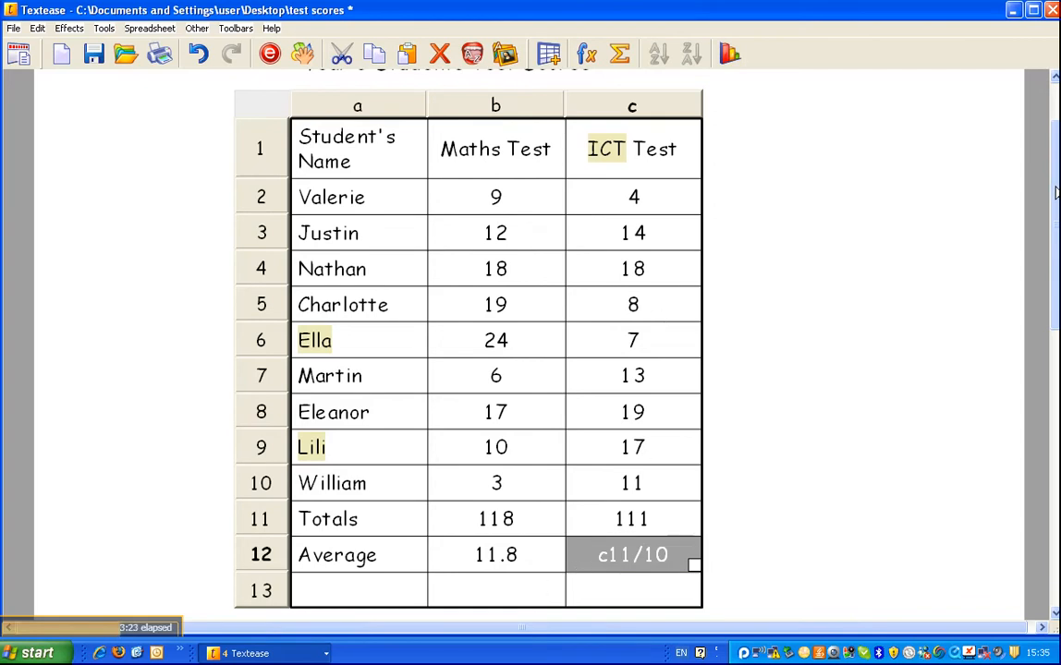
Step: Insert a new column after the ICT Test column
scroll(1056, 191, "up", 1)
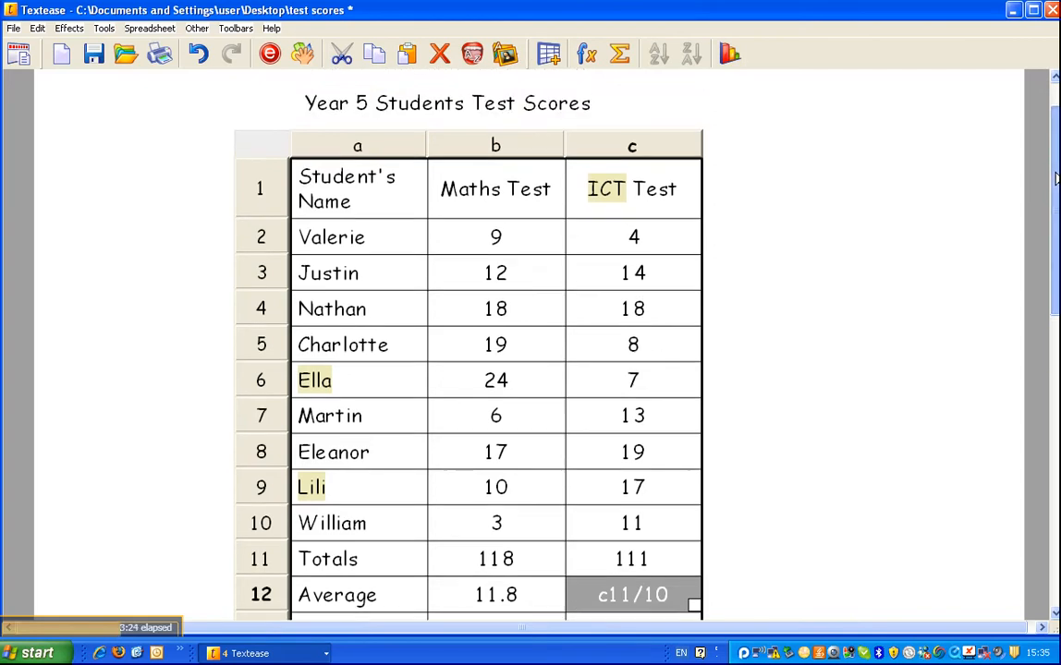
left_click(673, 149)
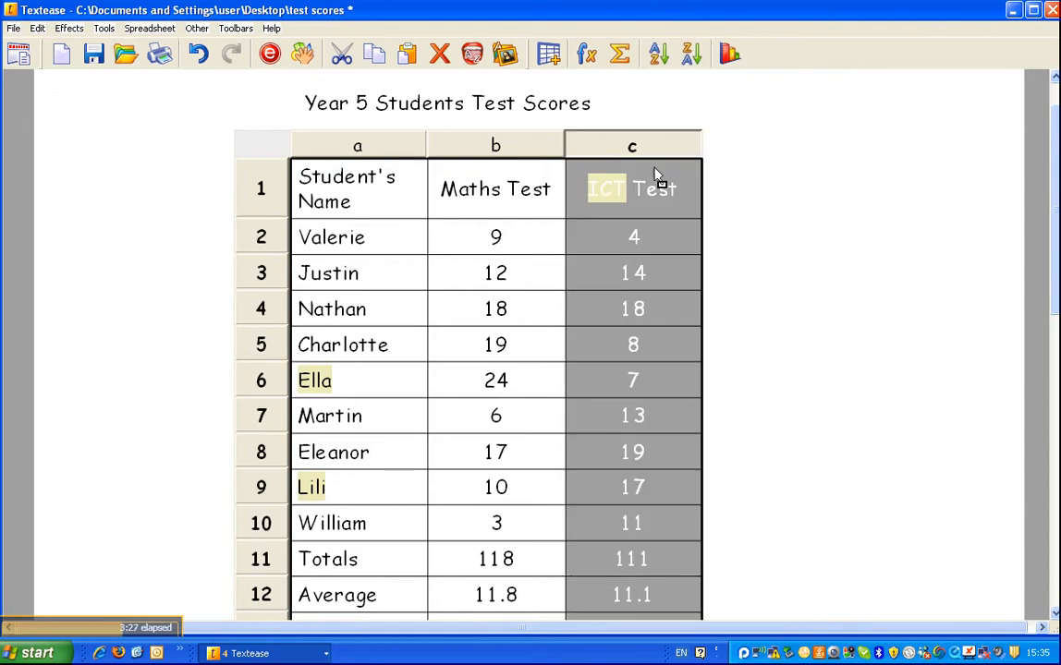
left_click(149, 29)
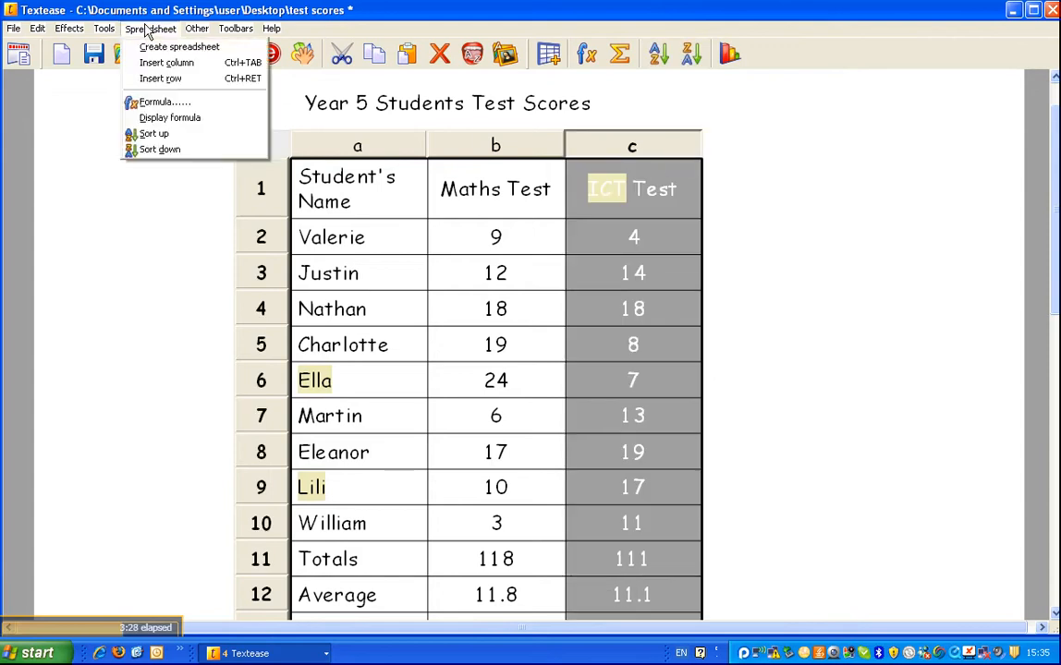
left_click(175, 63)
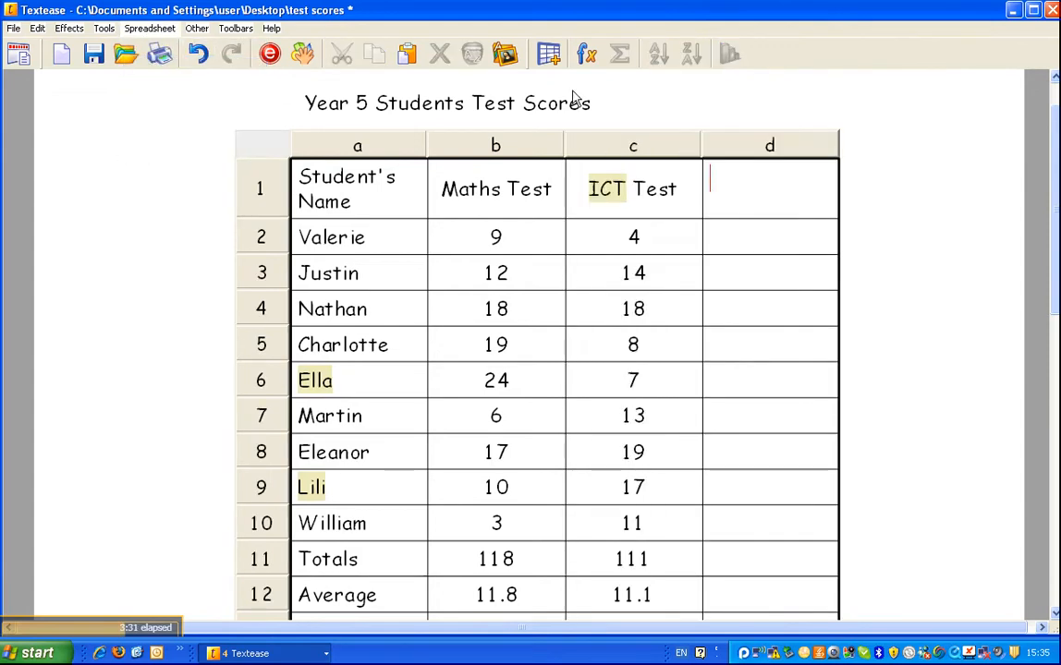
Step: Enter the heading Average in cell d1 of the new column
left_click(815, 145)
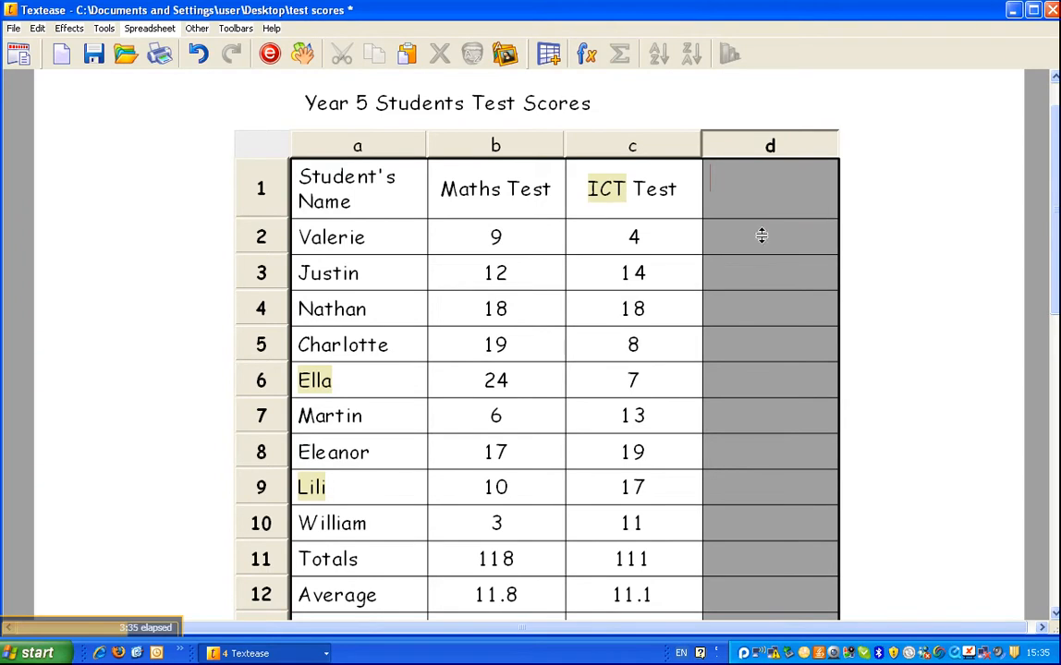
left_click(748, 244)
left_click(715, 192)
type("A")
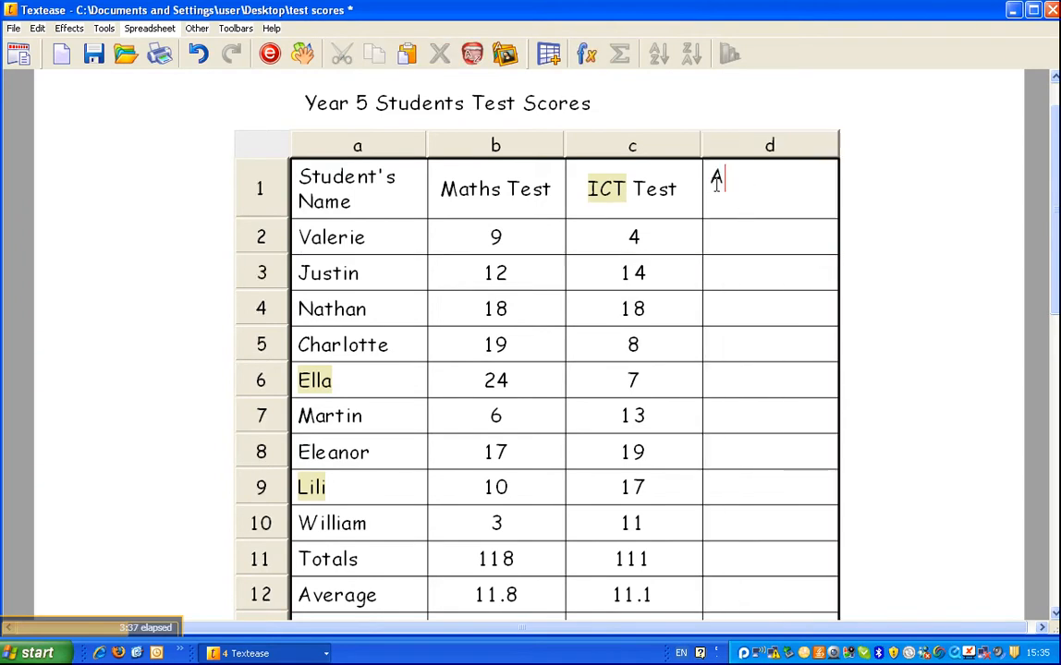
type("verage")
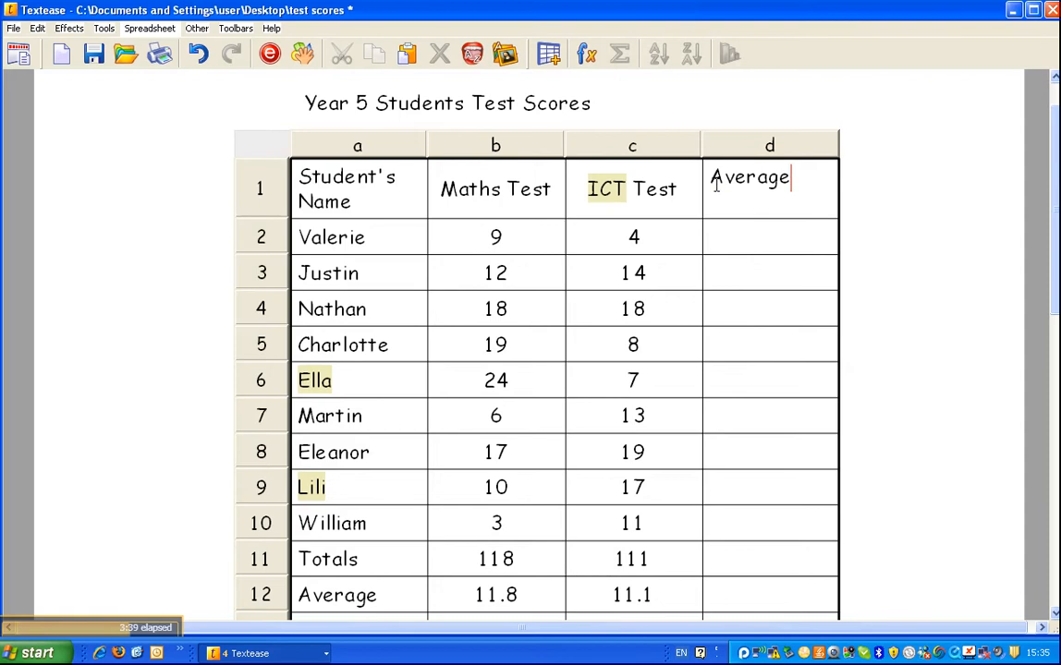
Step: Enter the formula b2+b2/2 in cell d2 and accept it
left_click(803, 236)
left_click(801, 231)
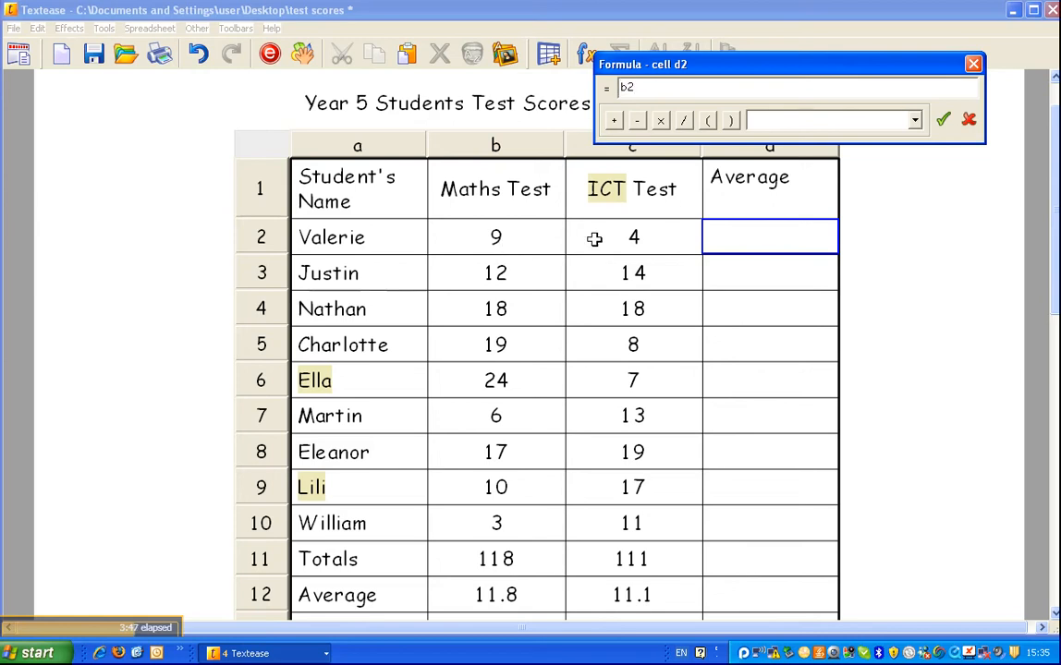
left_click(614, 121)
type("b2")
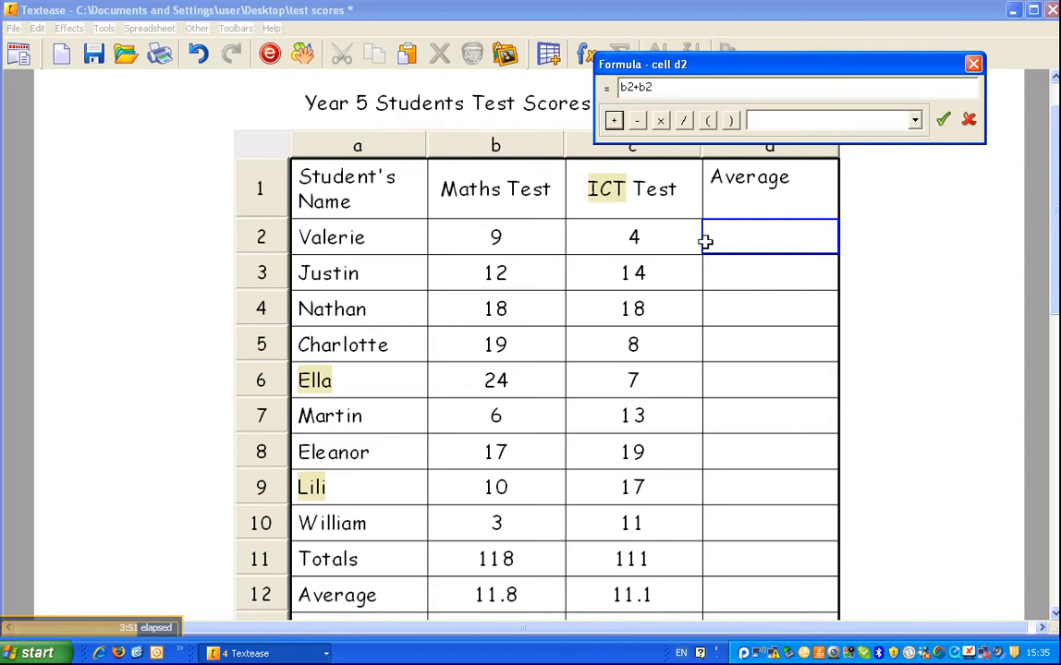
left_click(685, 127)
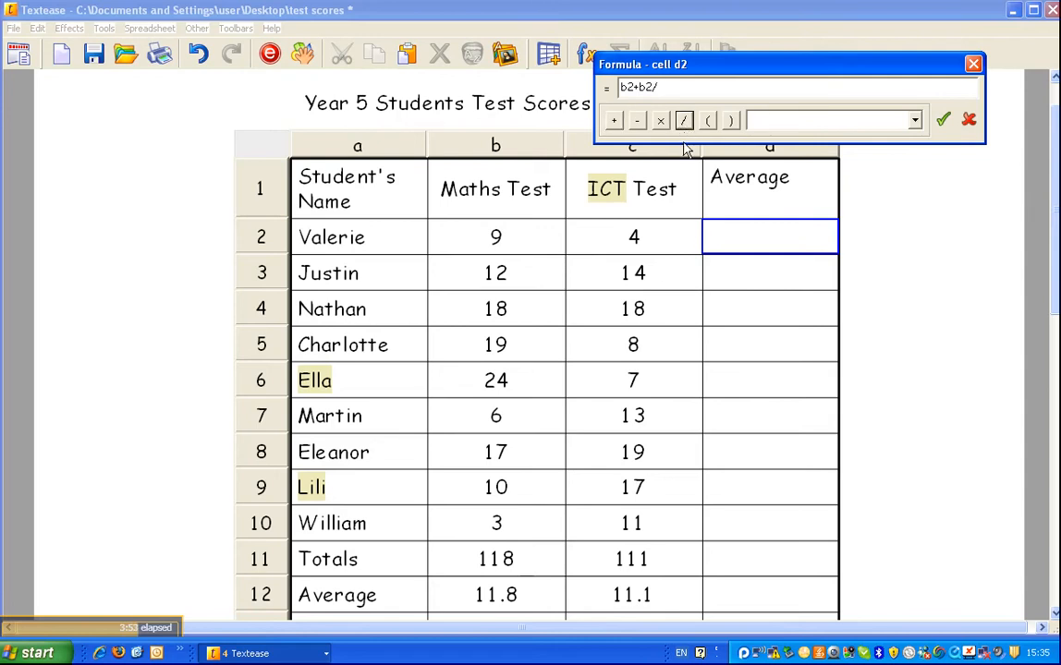
left_click(942, 119)
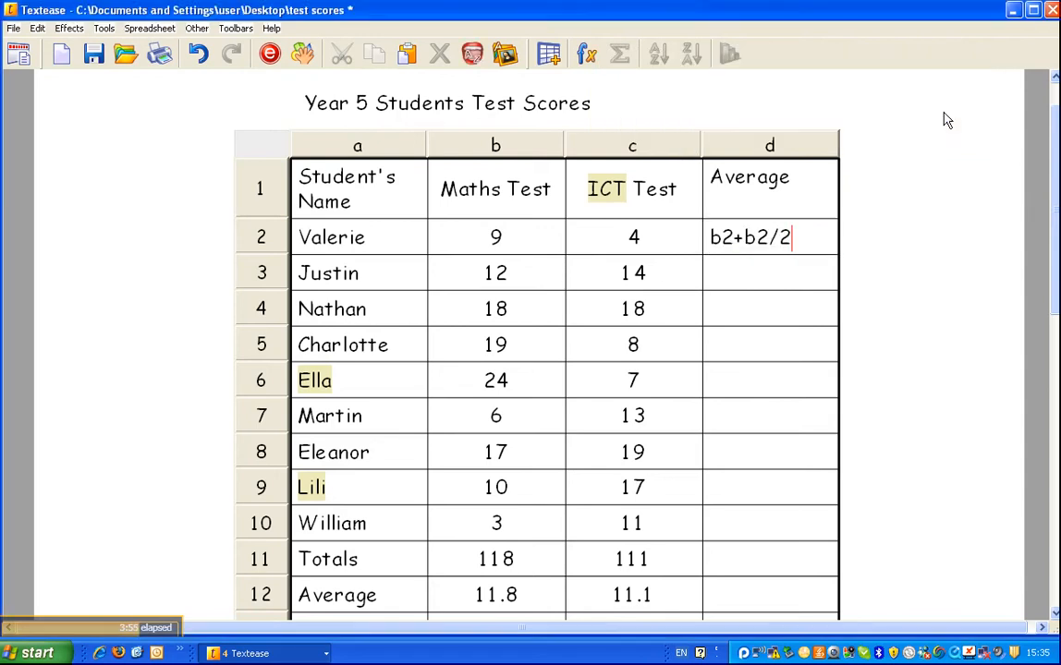
key("Return")
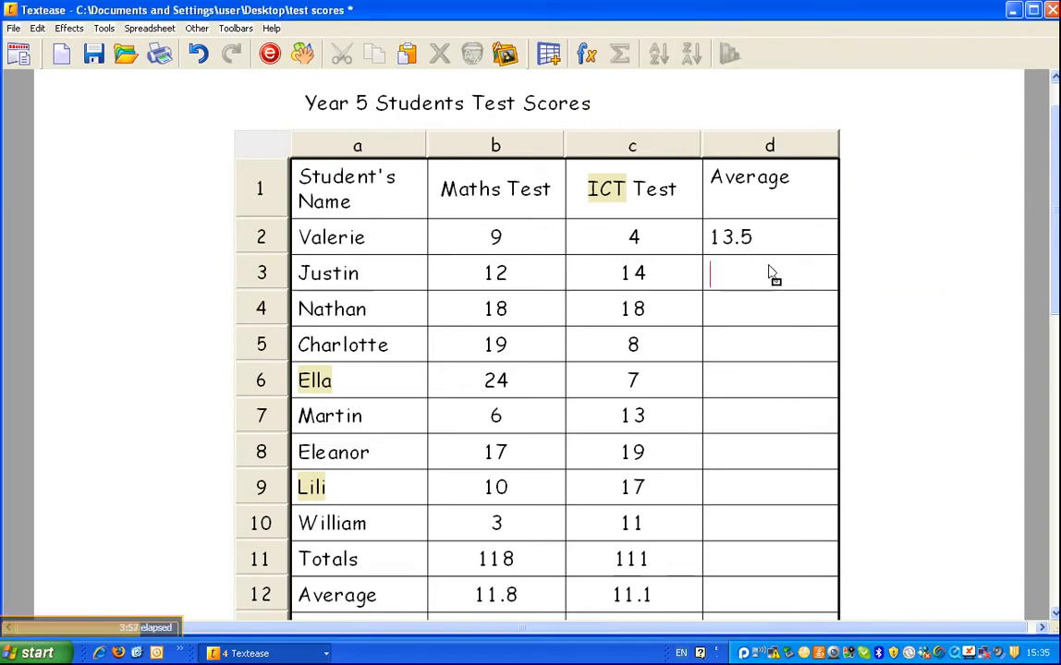
Step: Copy the formula from cell d2 down through d10 and deselect the table
left_click(803, 248)
left_click_drag(831, 246, 832, 522)
left_click(906, 471)
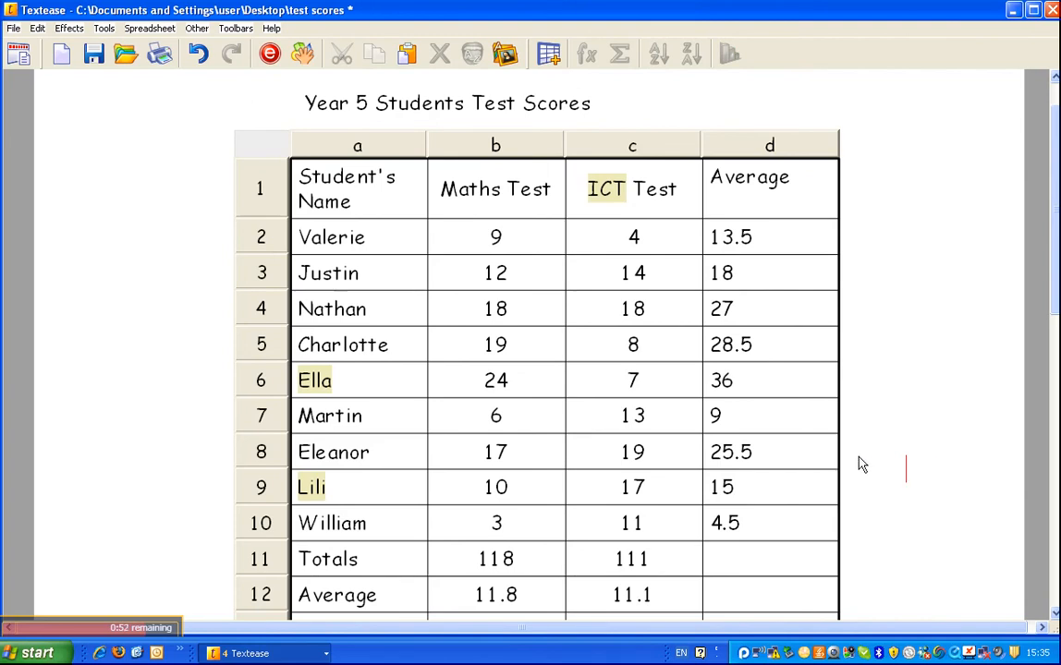
left_click_drag(71, 634, 79, 481)
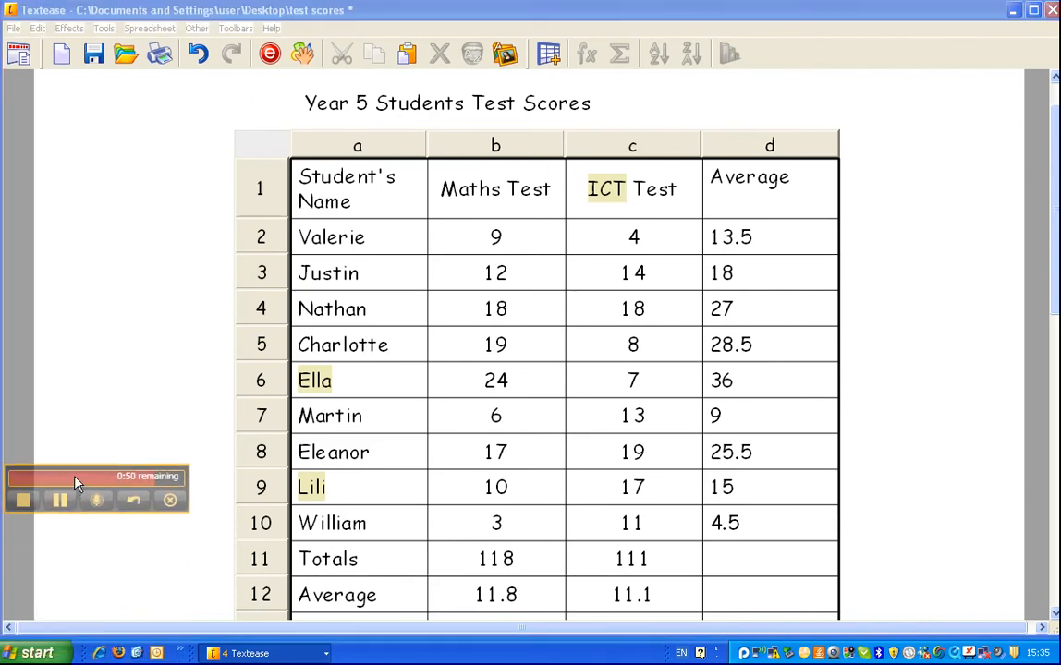